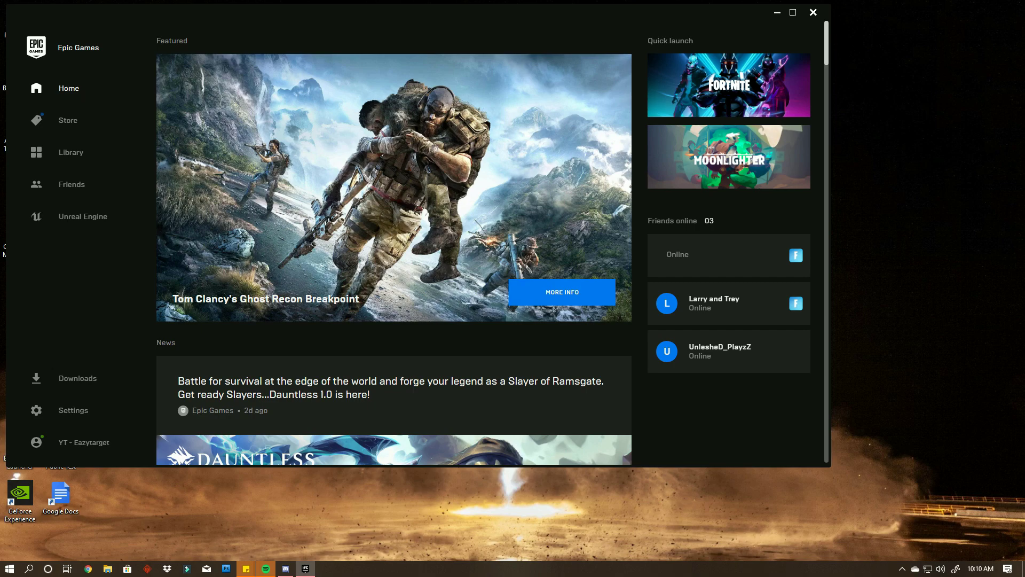
- Open the Windows Sound settings page from the volume tray icon and the system search
right_click(940, 568)
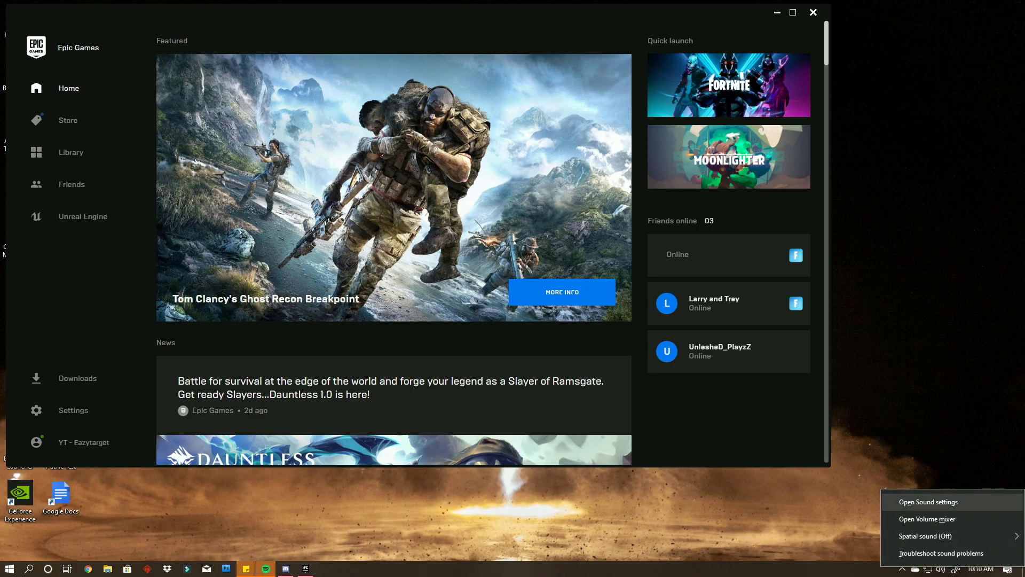
left_click(928, 501)
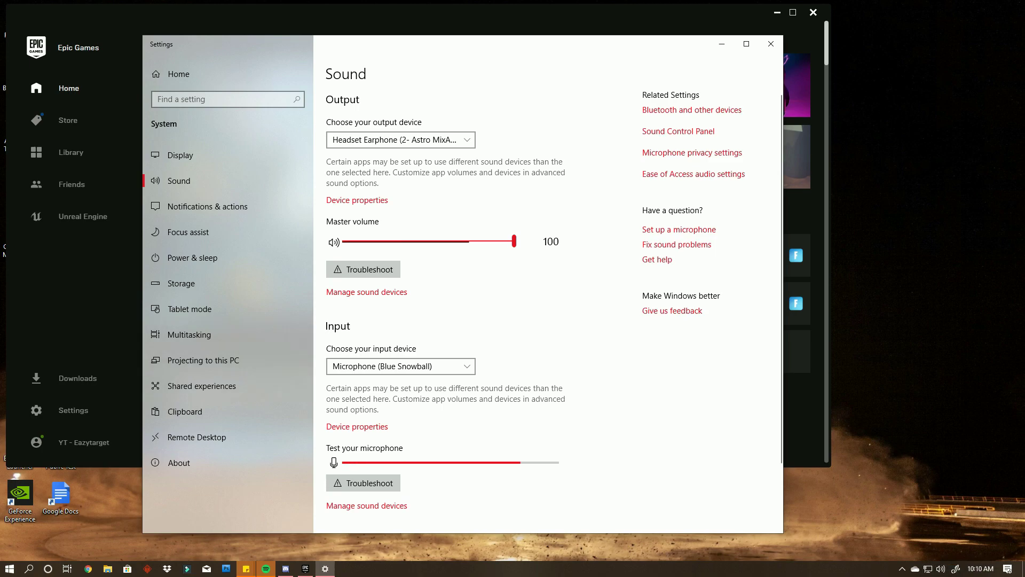
left_click(11, 568)
type("s")
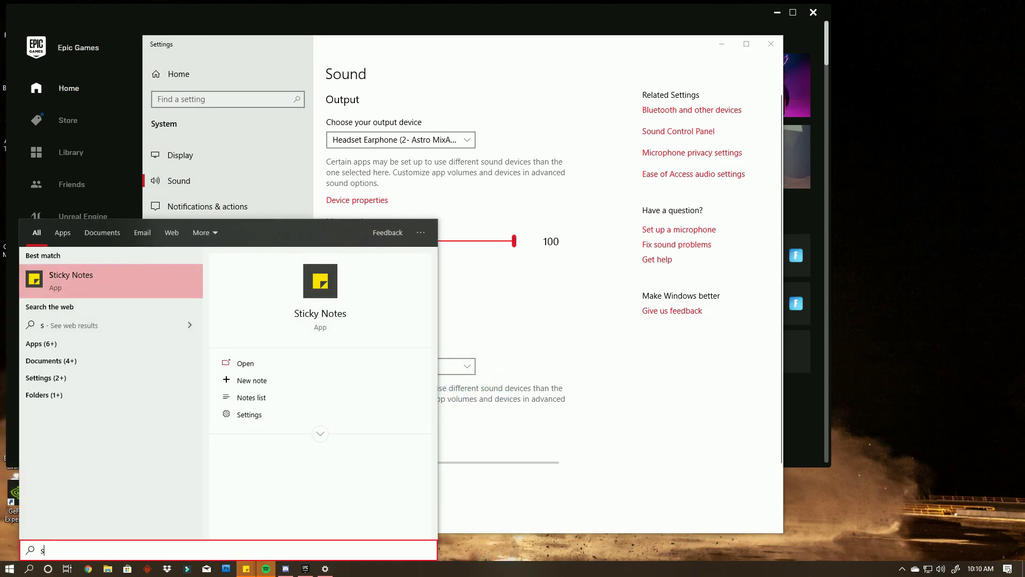
type("ound")
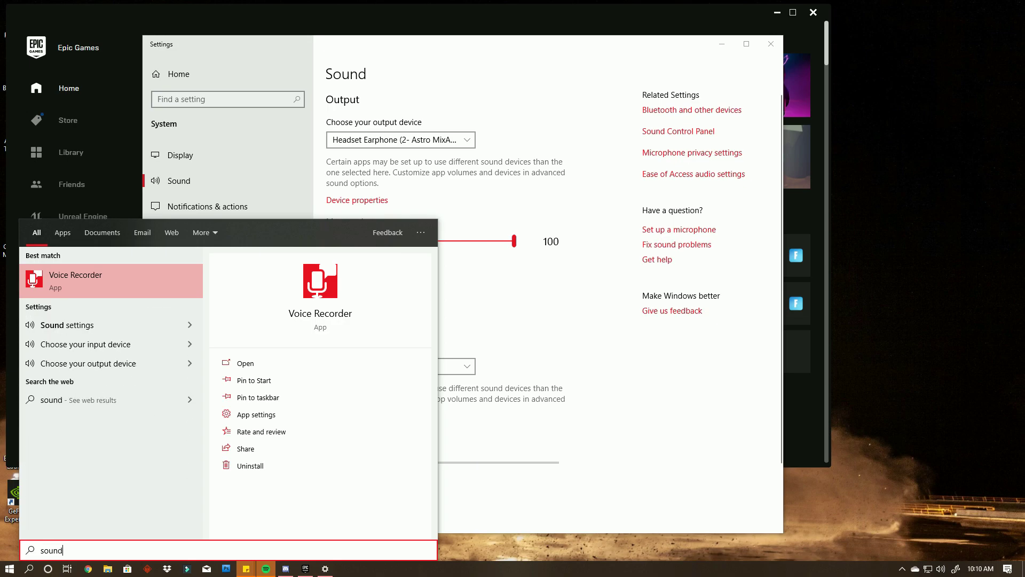
key("Down")
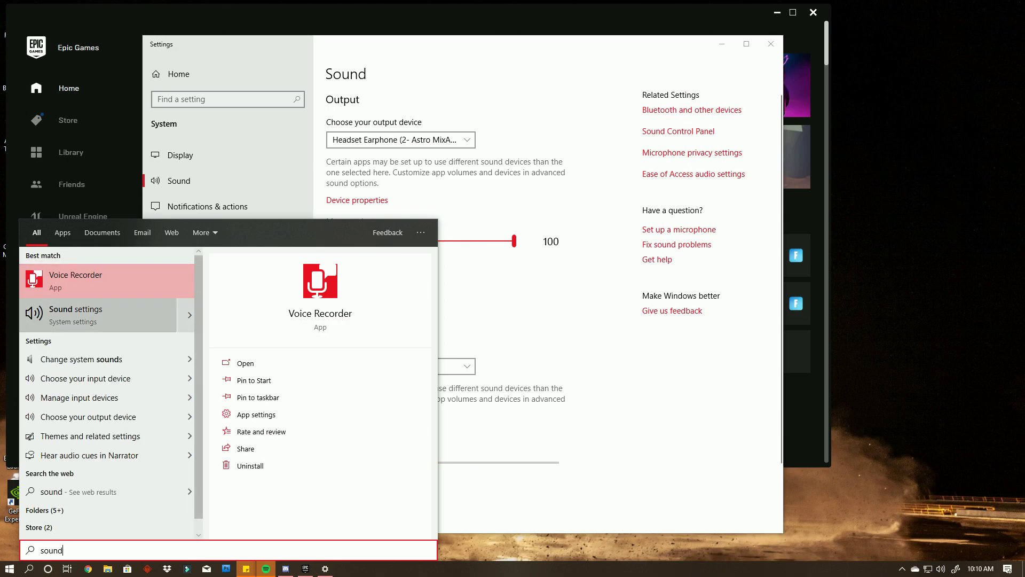
key("Return")
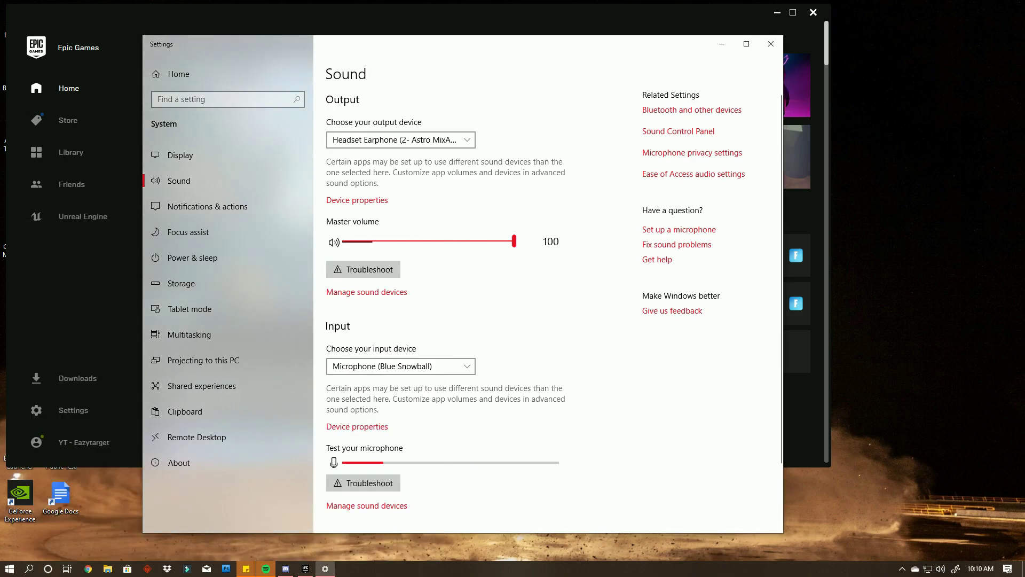
- Confirm Headset Earphone as the output device and Microphone (Blue Snowball) as the input
key("space")
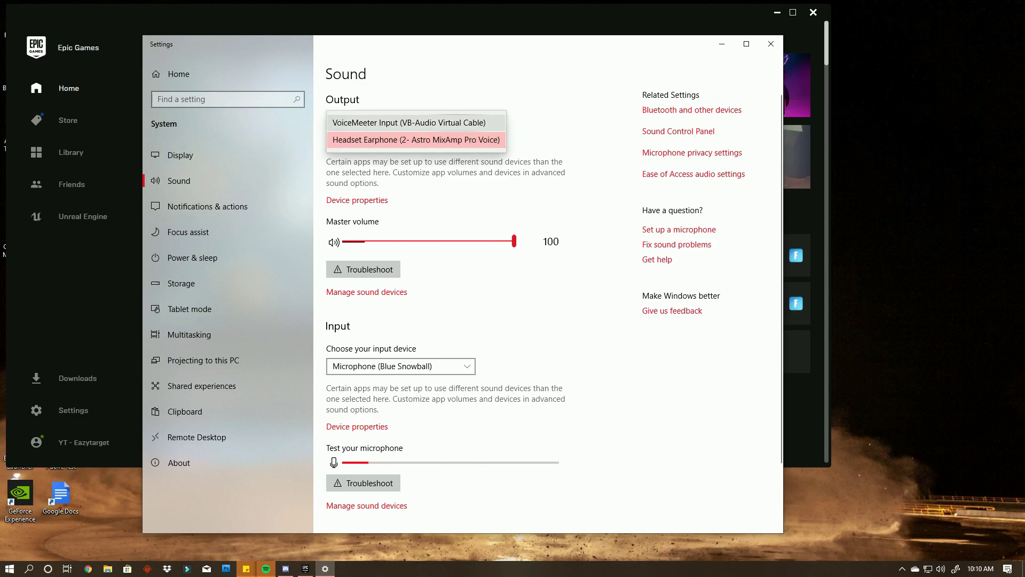
key("Escape")
key("space")
key("Up")
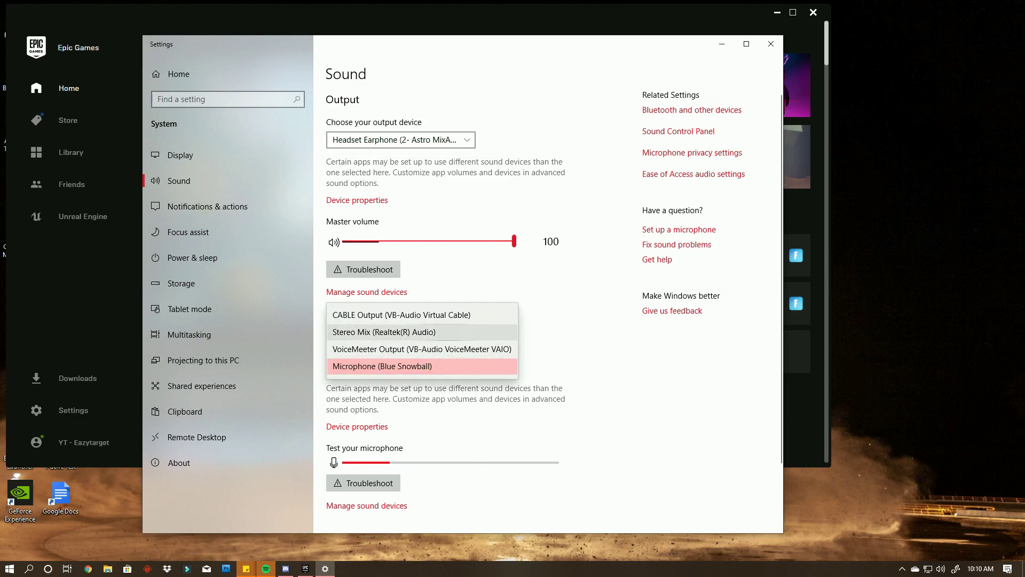
key("Down")
key("Escape")
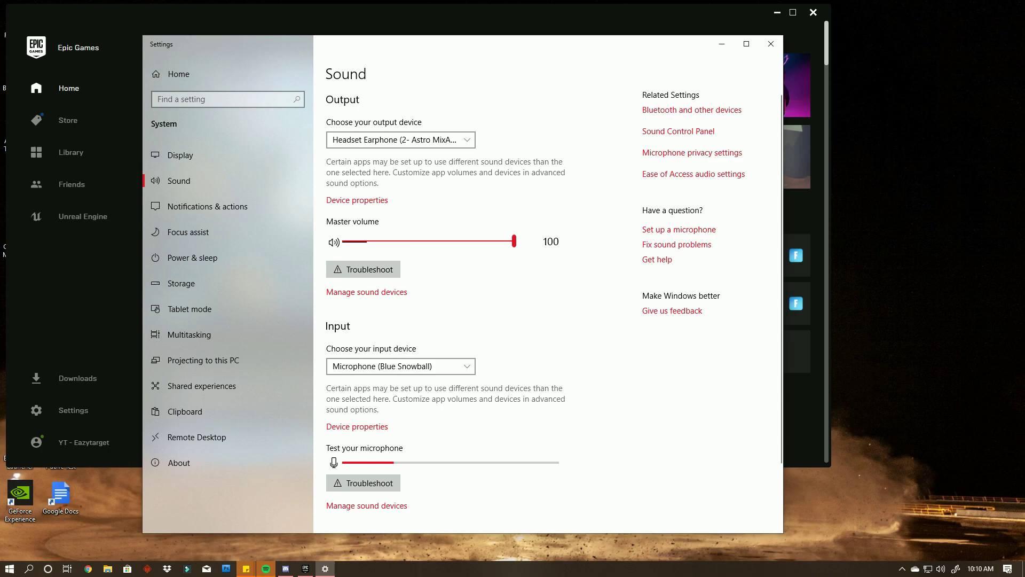
- Open the classic Sound Control Panel and move the Sound dialog to the screen centre
left_click(678, 131)
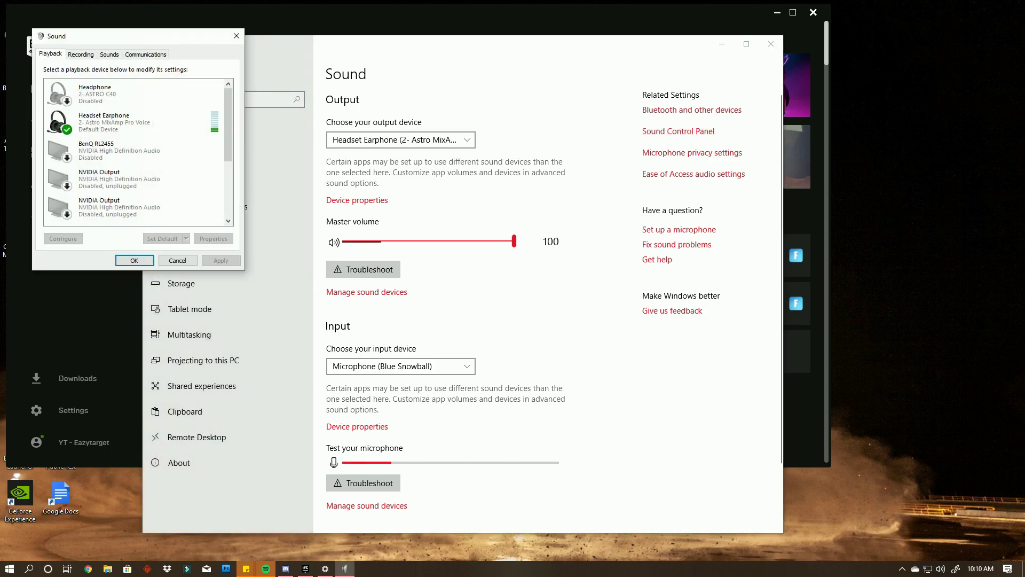
left_click_drag(136, 35, 447, 109)
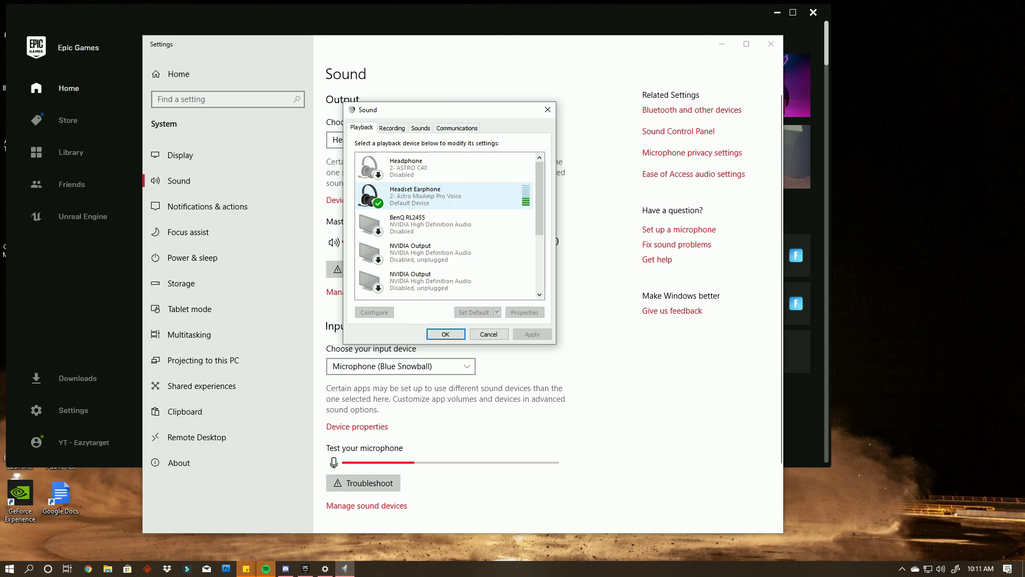
- Review the recording devices (ASTRO C40, Headset Microphone), keep Blue Snowball default, and confirm with OK
left_click(392, 128)
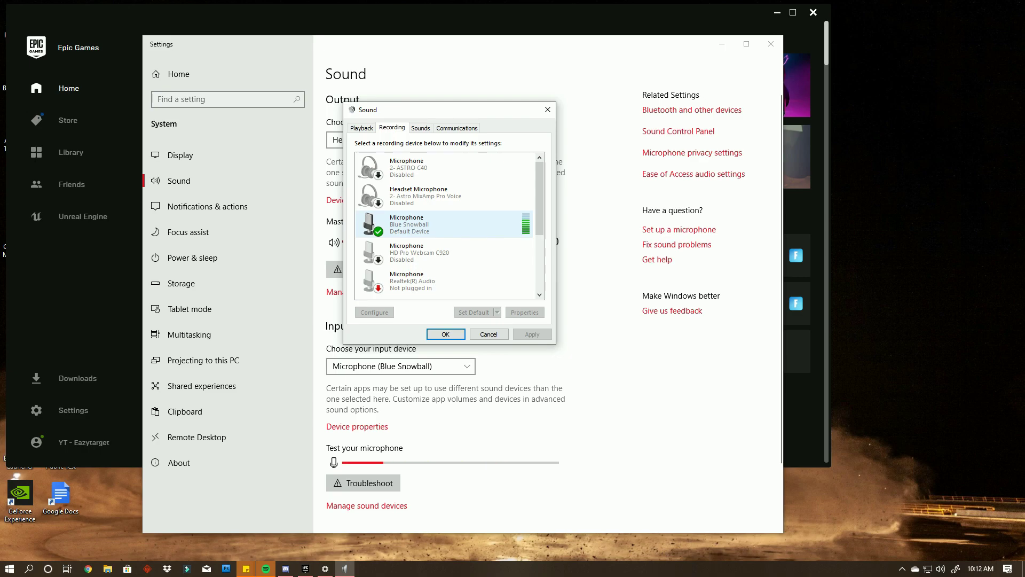
key("Up")
key("Up")
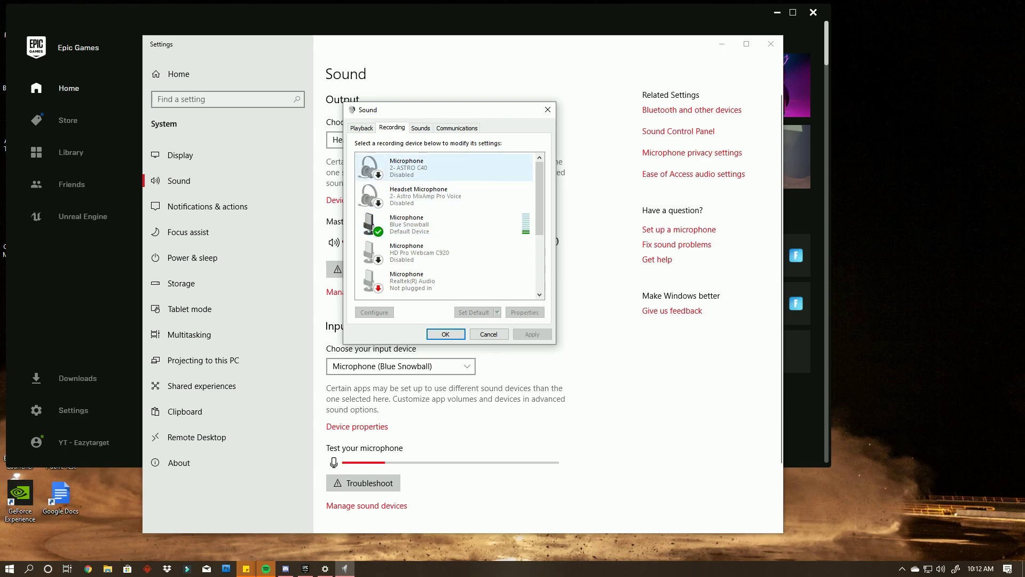
key("Down")
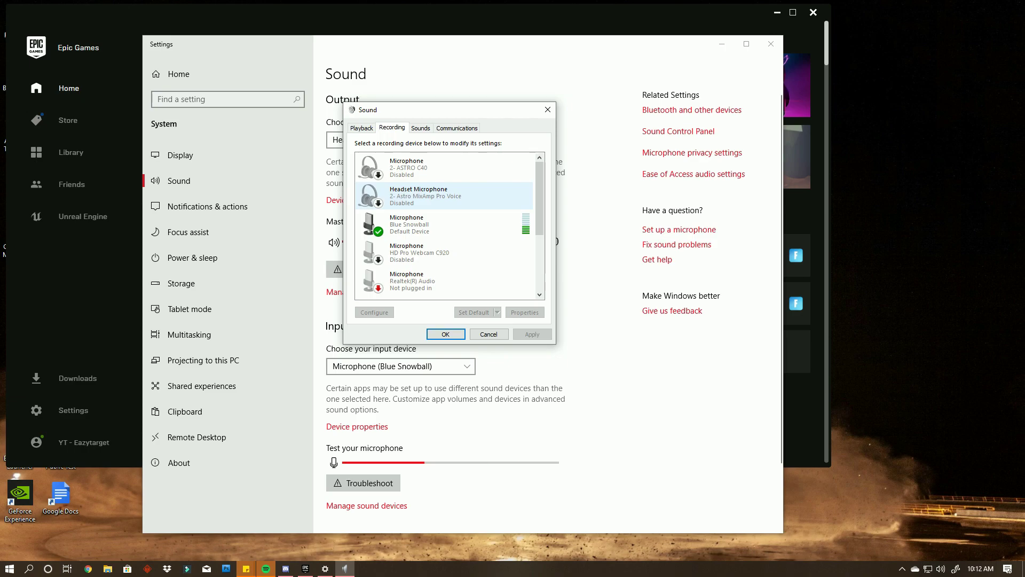
key("Up")
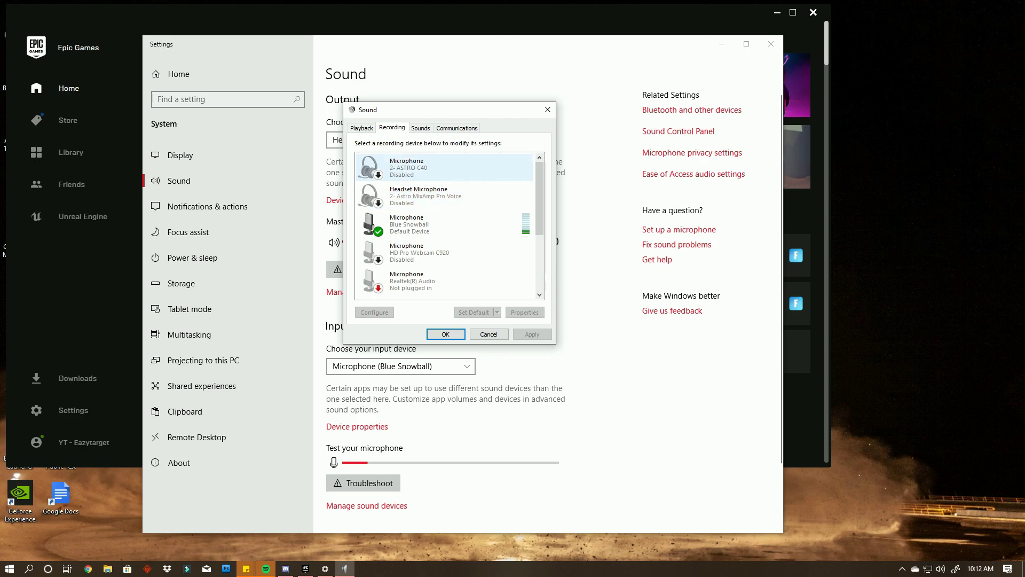
key("Down")
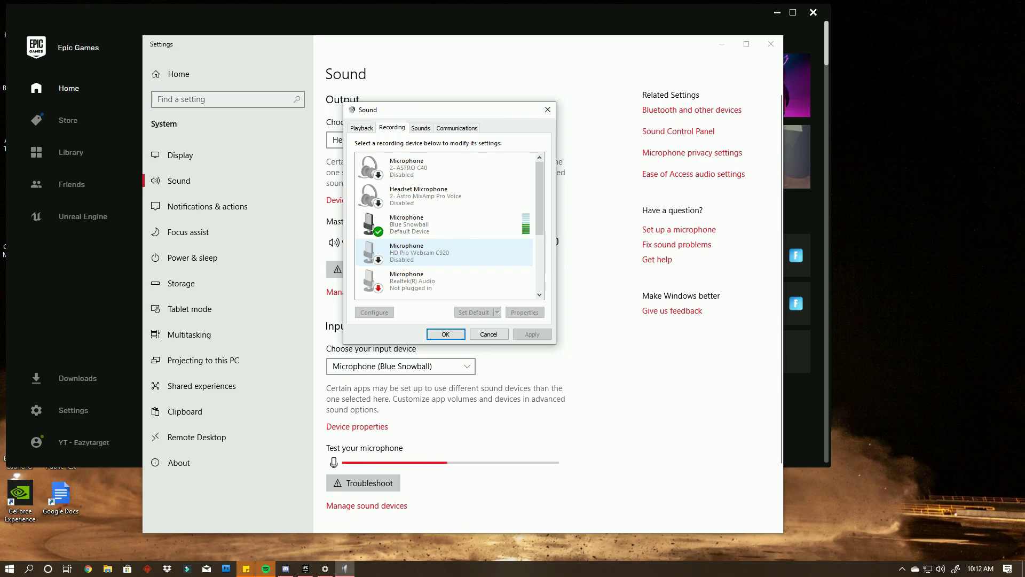
scroll(377, 252, "down", 3)
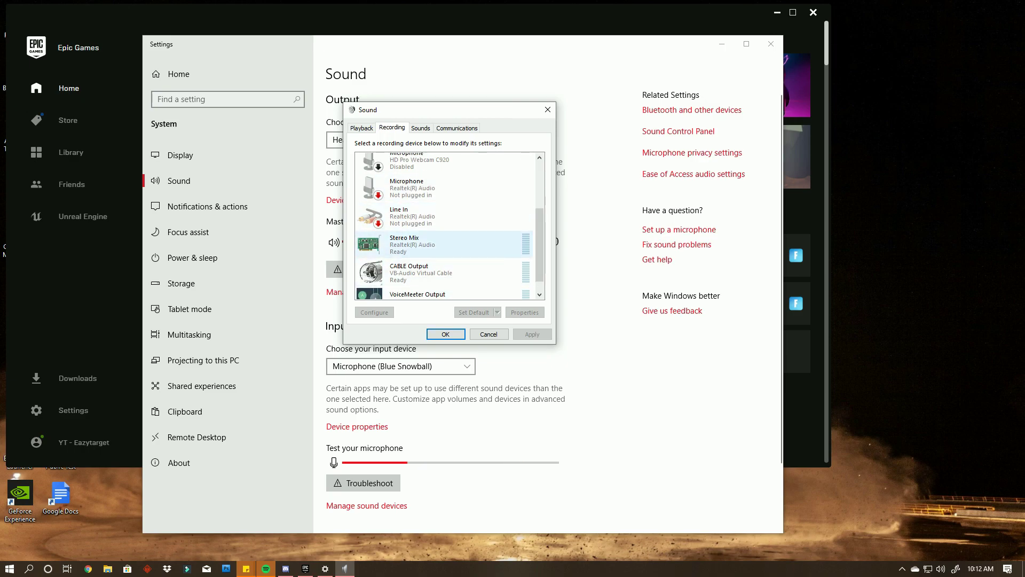
scroll(371, 272, "up", 3)
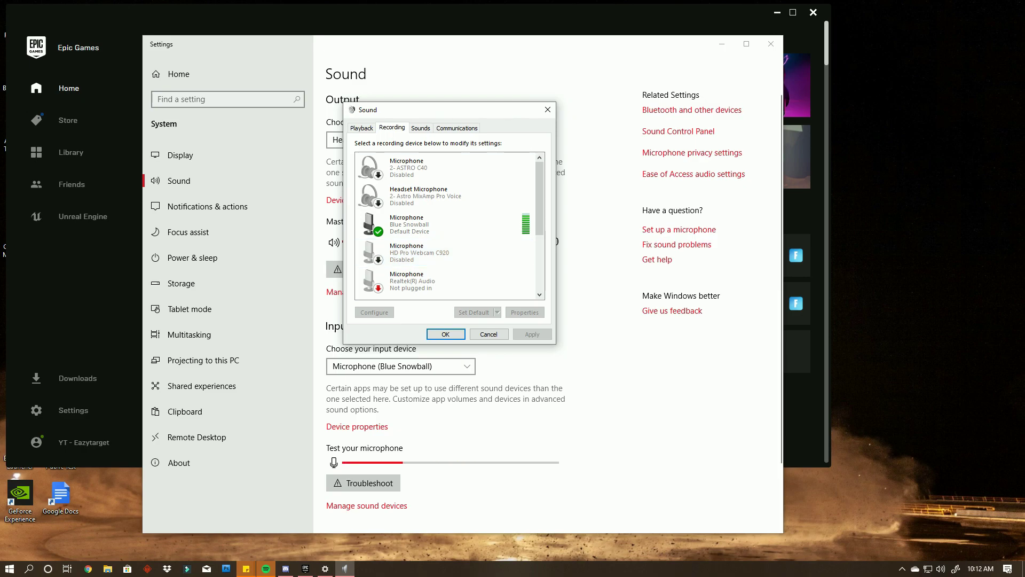
left_click(446, 335)
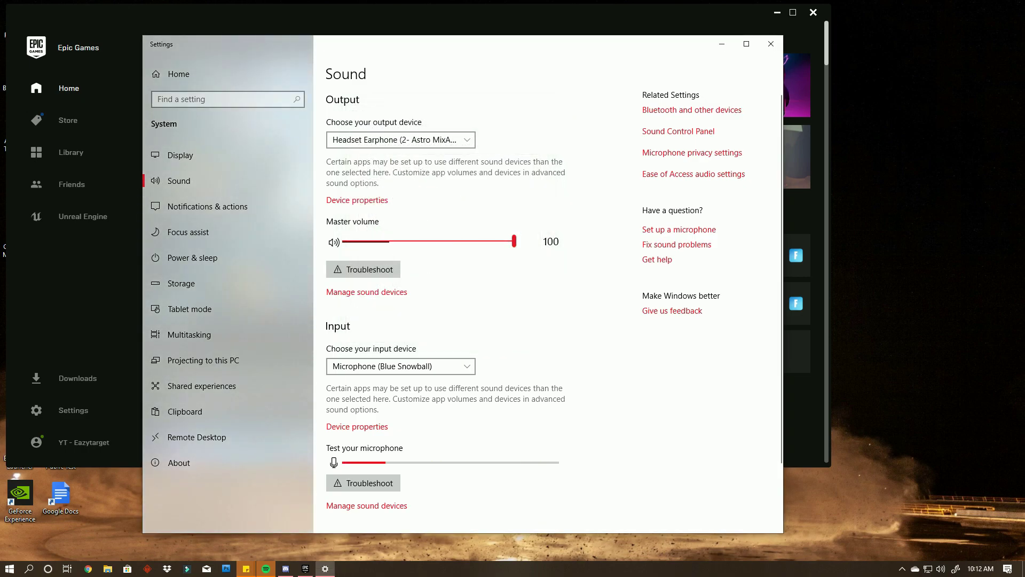
- Close the Windows Settings window with Alt+F4, returning to the Epic Games Launcher
key("alt+F4")
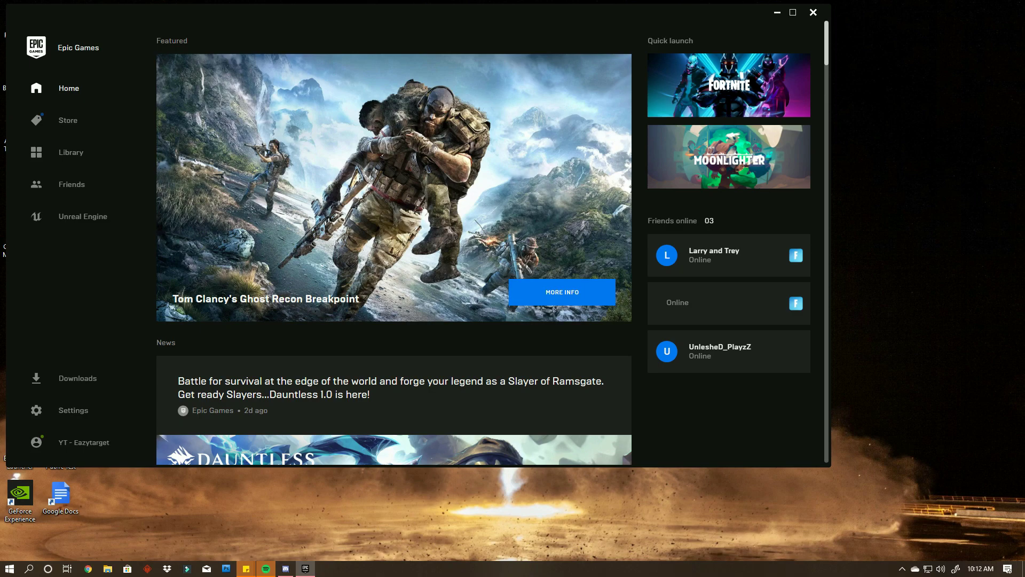